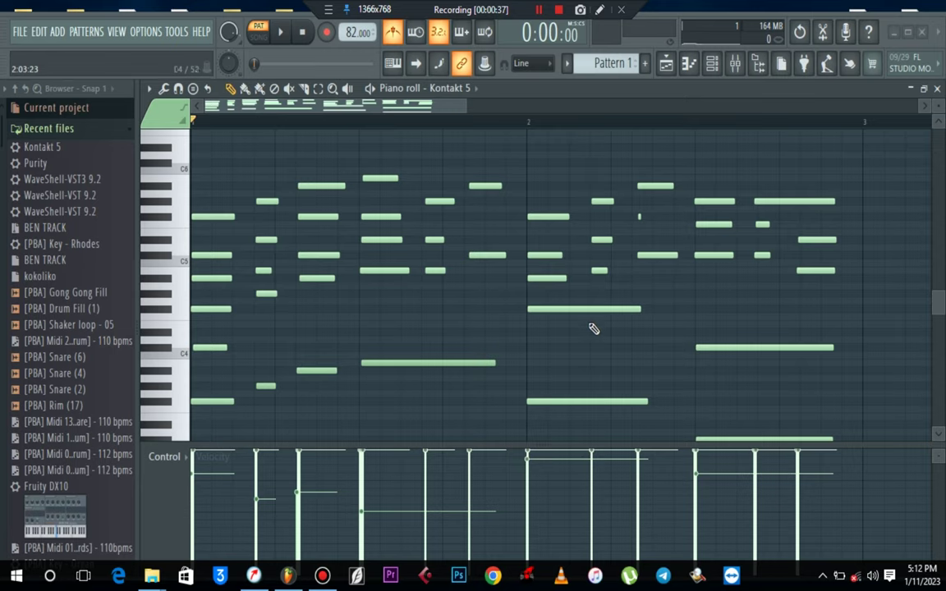
Play through the pattern, set the global snap to (none), and shift the last two chords of bar 2 slightly later
click(283, 35)
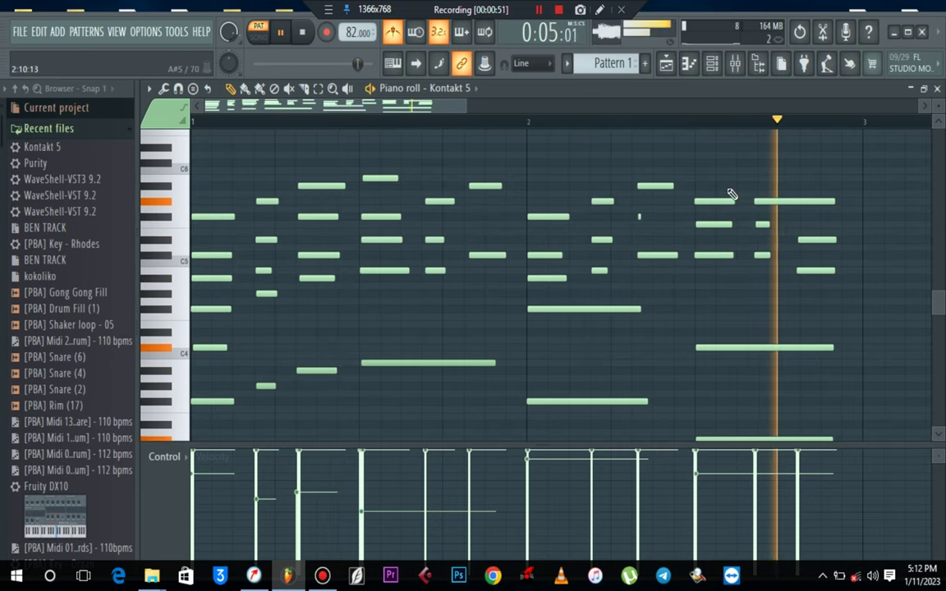
key(space)
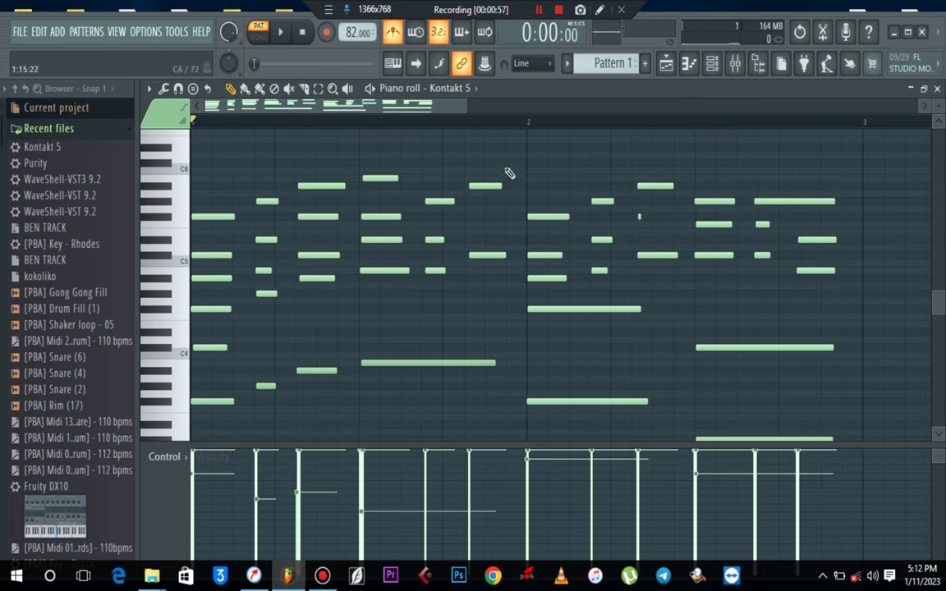
drag(857, 225, 801, 274)
drag(873, 175, 768, 286)
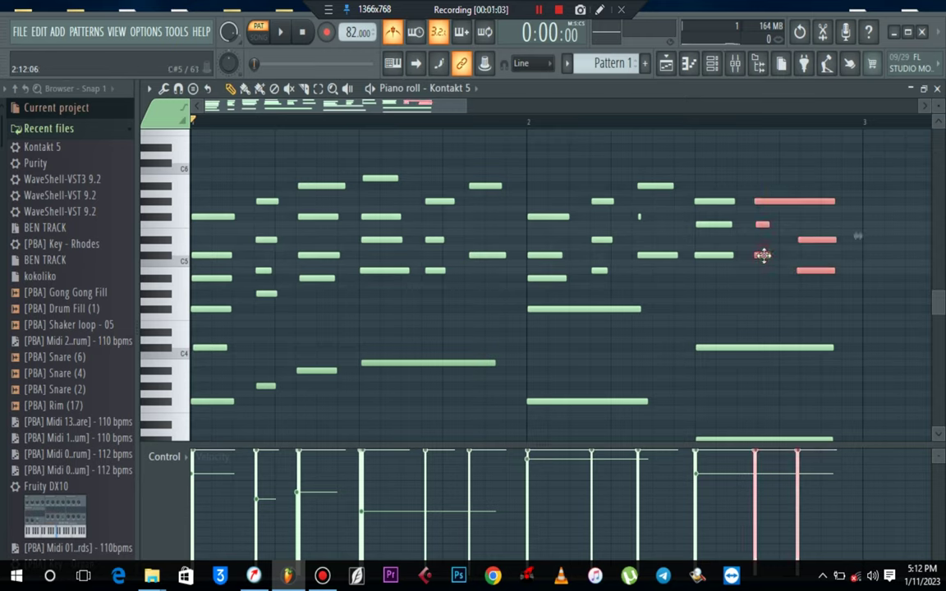
click(539, 66)
click(544, 115)
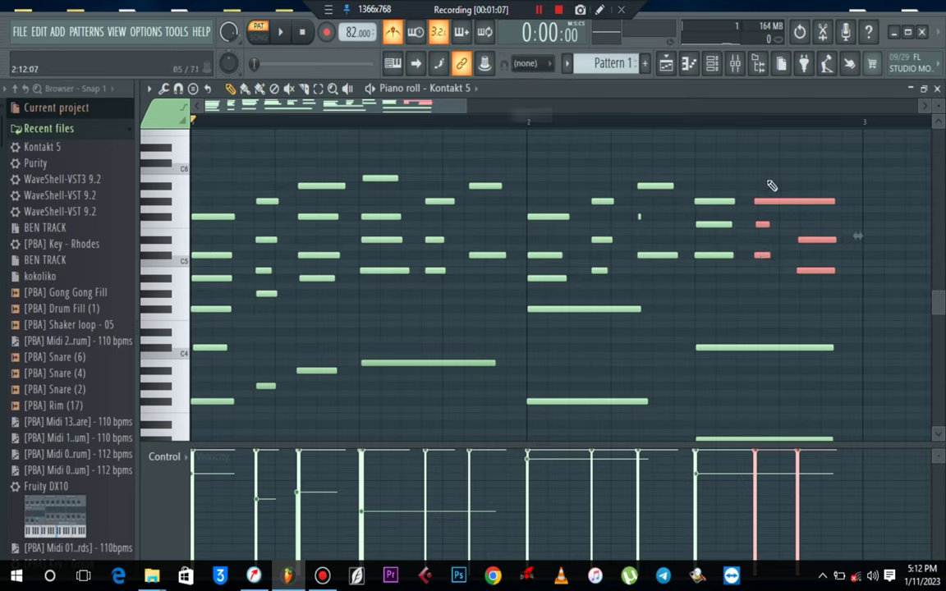
drag(765, 201, 767, 205)
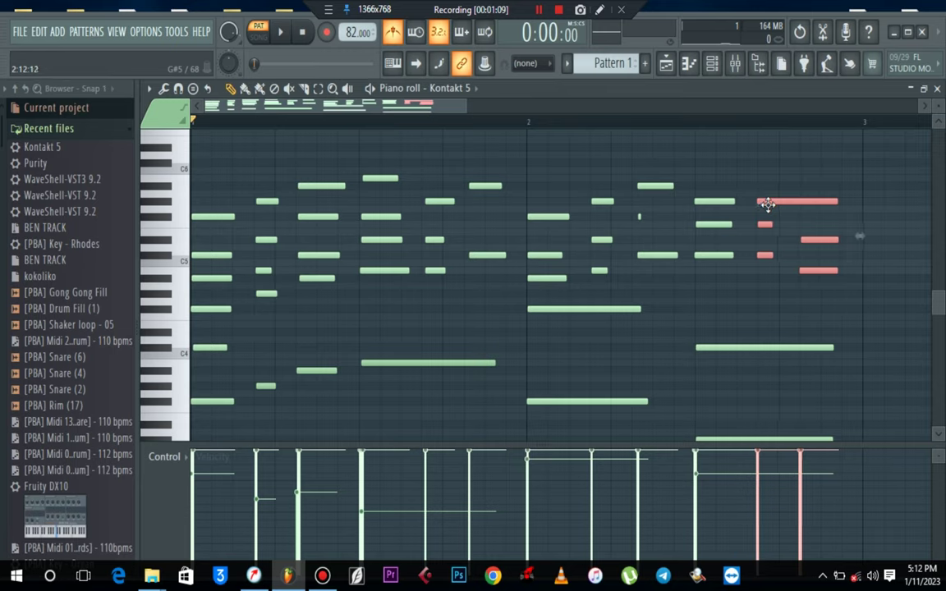
Shift only the final two-note chord of bar 2 a little later and clear the selection
ctrl+click(881, 276)
drag(864, 223, 817, 272)
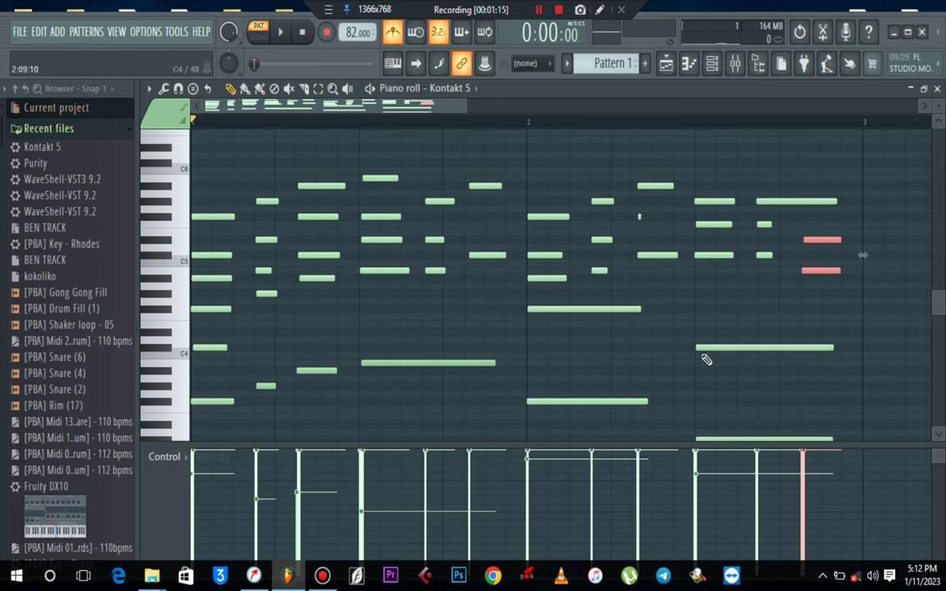
click(661, 380)
Audition the pattern and nudge the three-note chord just before the middle of bar 2 slightly earlier
key(space)
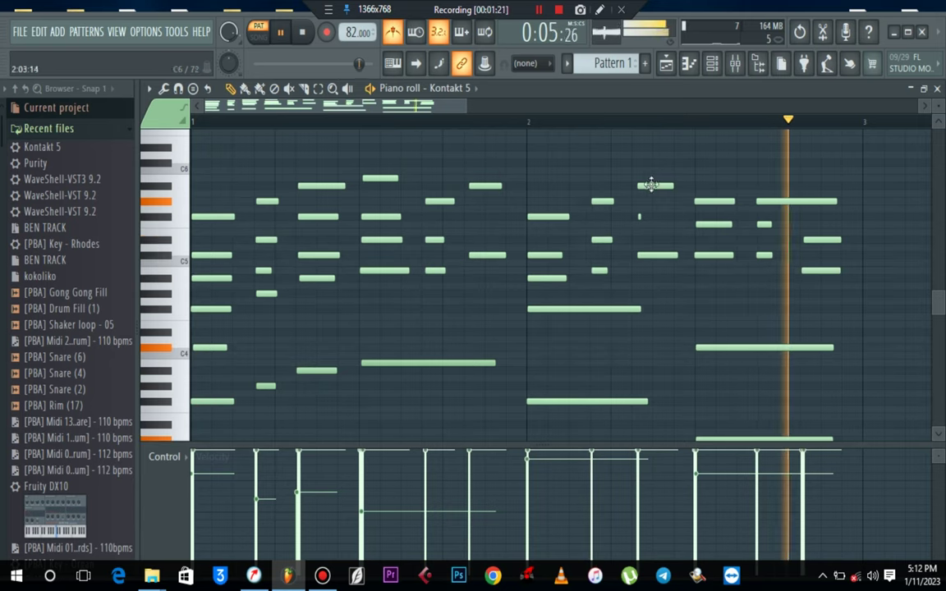
mouse_move(668, 161)
mouse_down()
mouse_move(642, 253)
mouse_move(651, 263)
mouse_up()
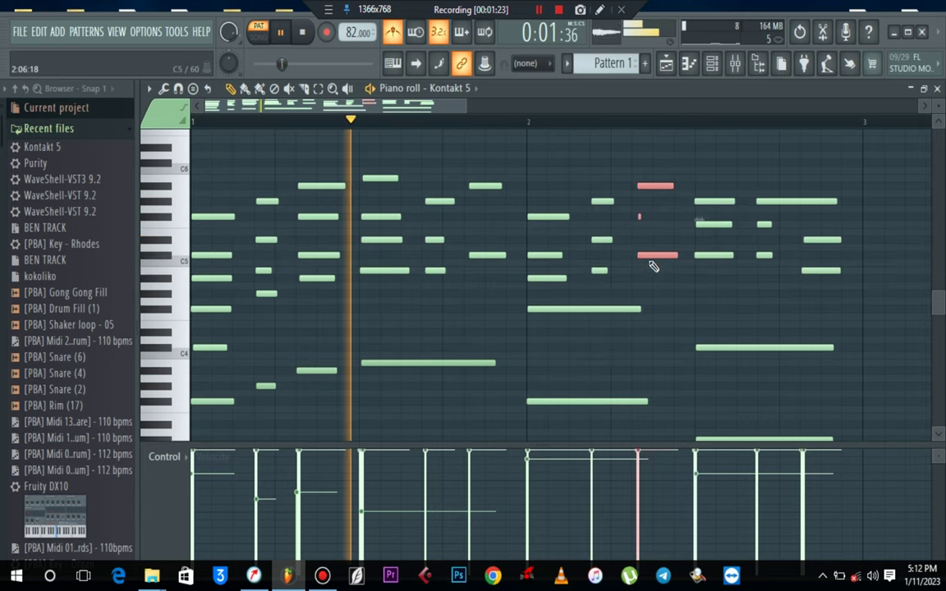
key(space)
click(667, 320)
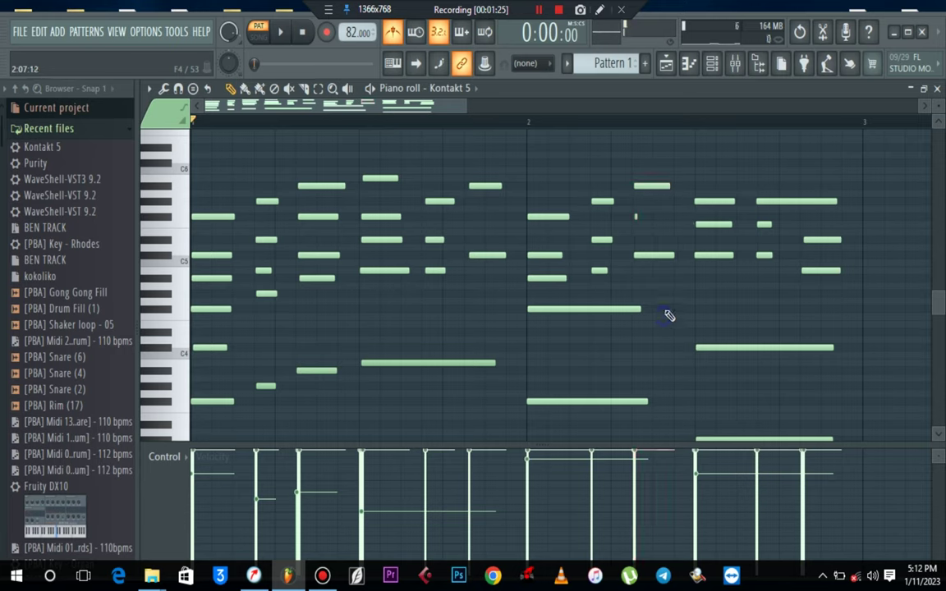
Enlarge the velocity lane beneath the notes and undo the stray velocity edit
scroll(669, 312, down, 2)
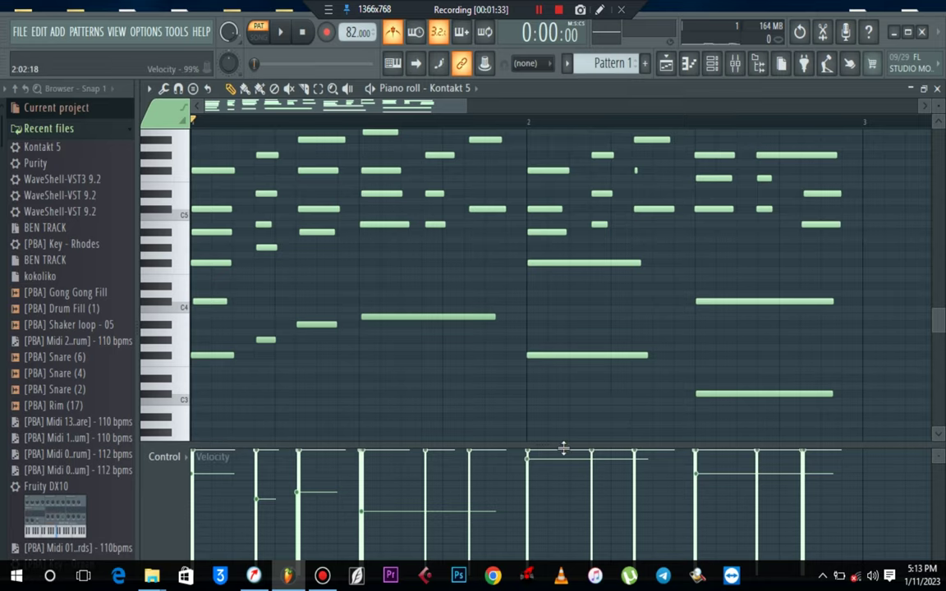
drag(563, 447, 582, 261)
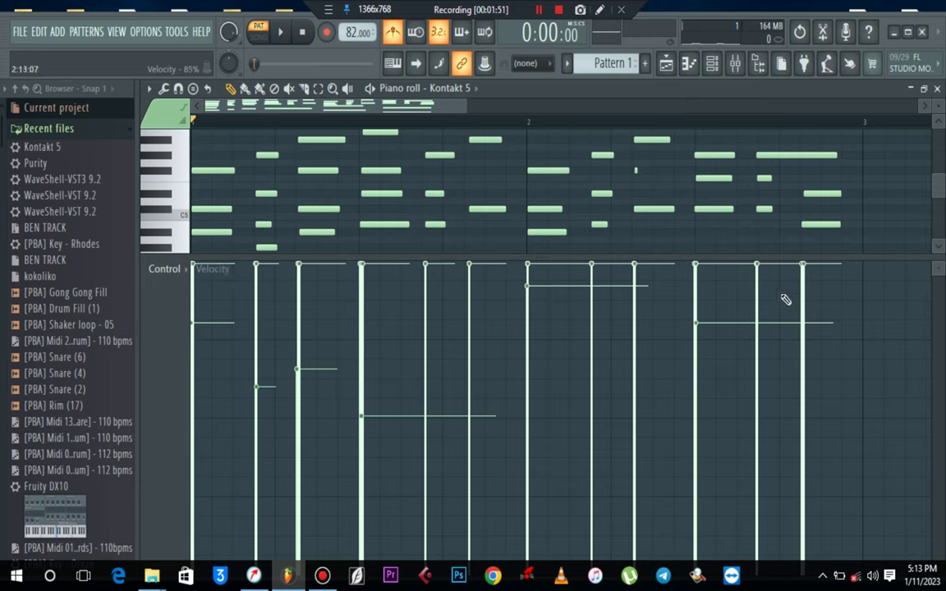
drag(473, 325, 482, 380)
key(ctrl+z)
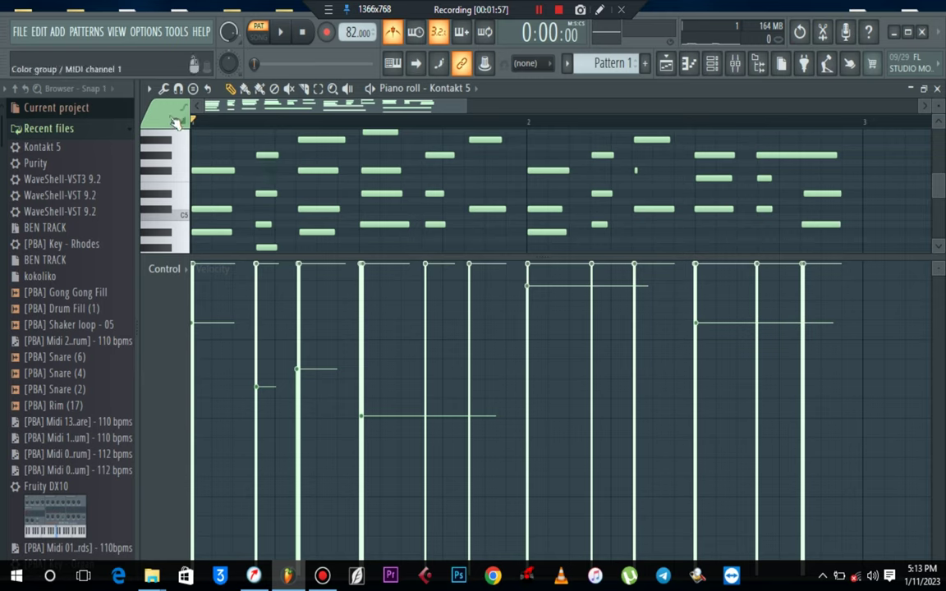
Lower all note velocities with Scale levels, adjusting Multiply and Offset while the pattern plays, and accept the softer setting
click(164, 88)
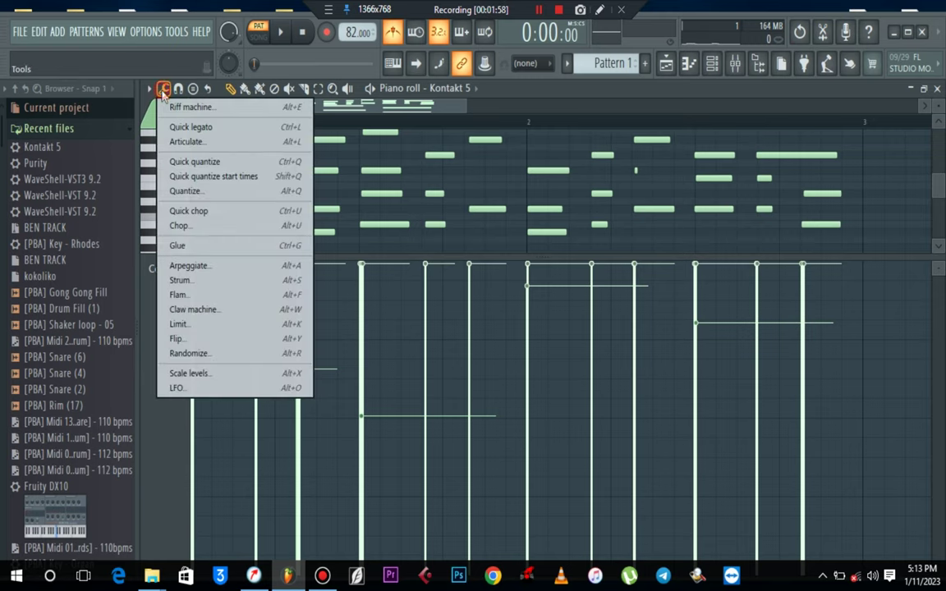
click(216, 374)
drag(442, 278, 477, 250)
key(space)
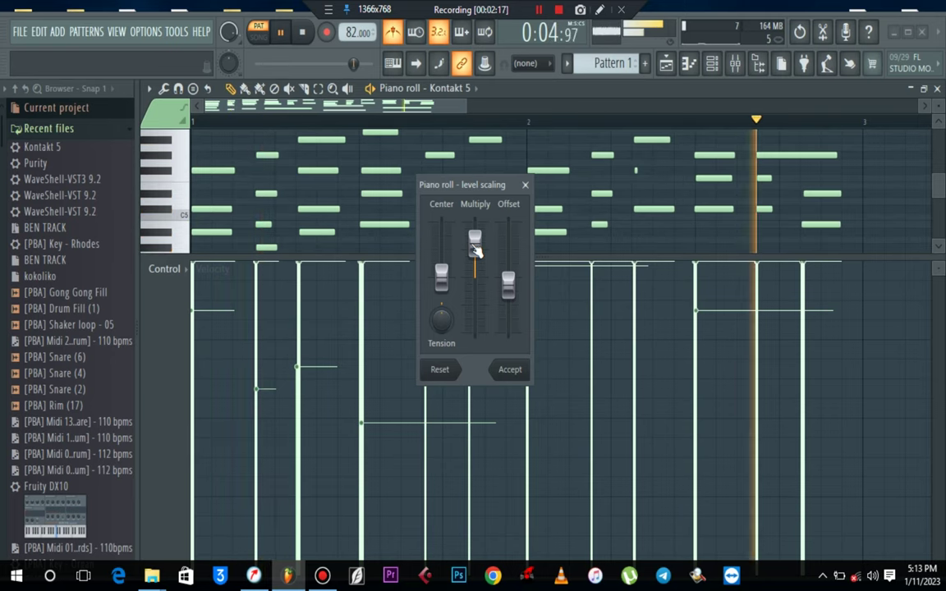
key(space)
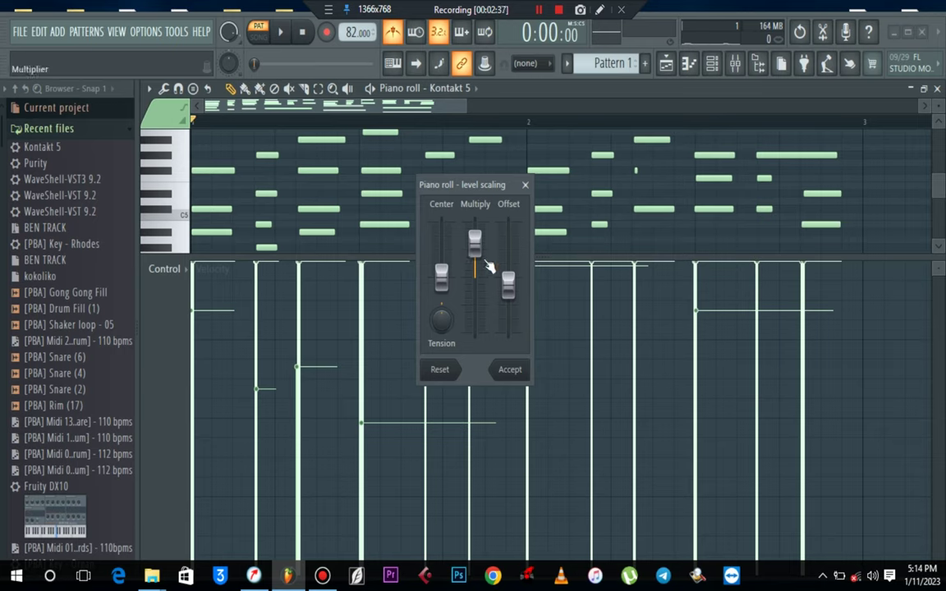
key(space)
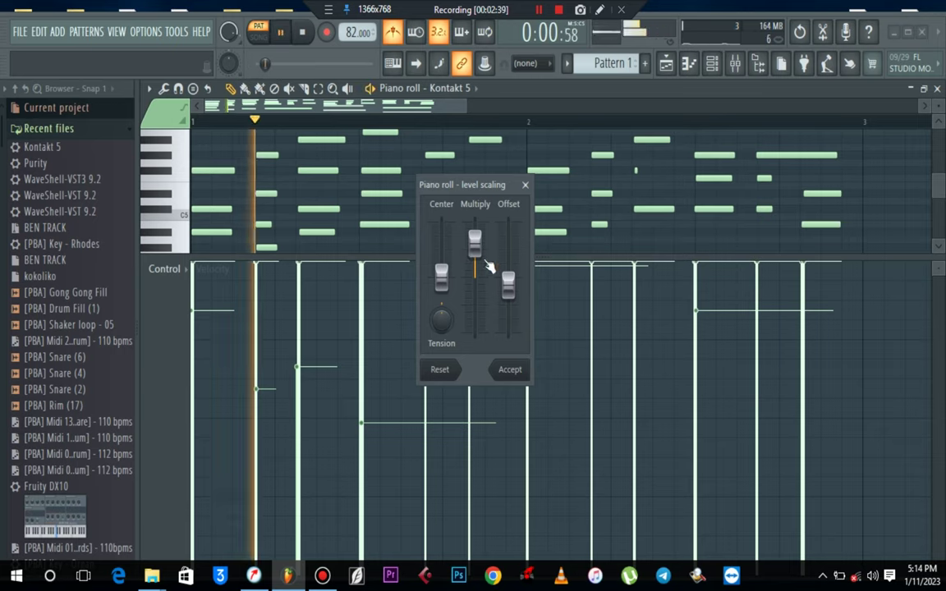
drag(475, 250, 509, 282)
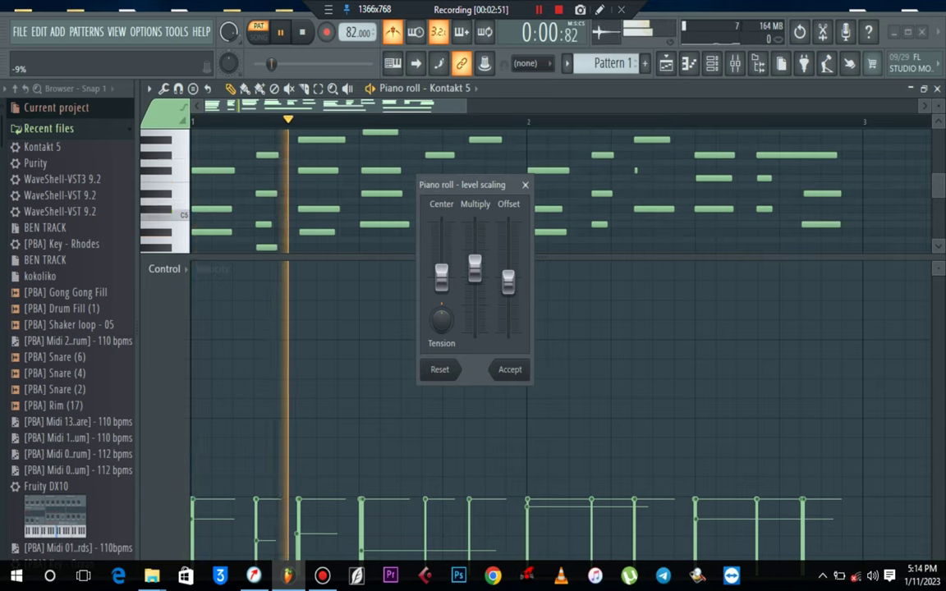
drag(482, 277, 509, 291)
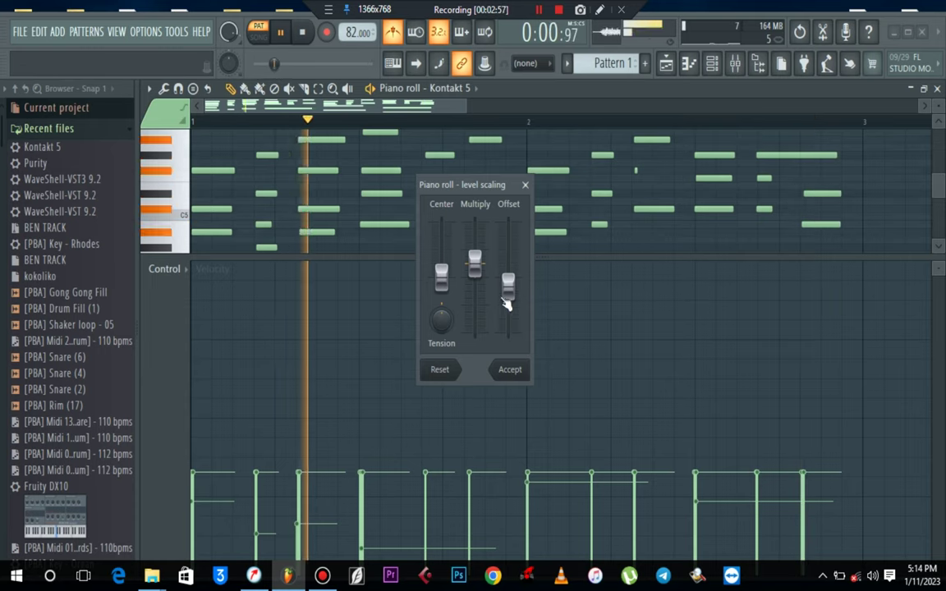
click(514, 371)
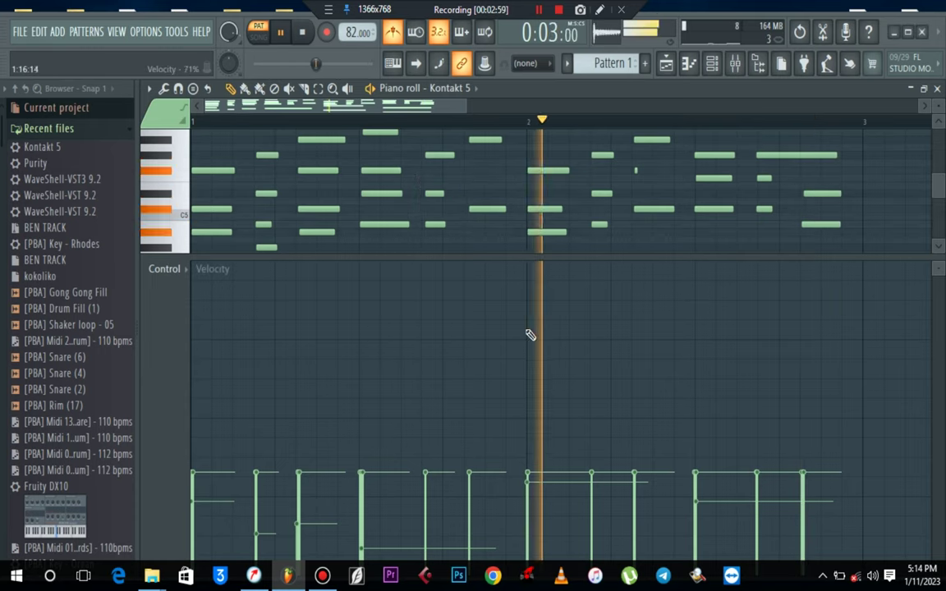
Shrink the velocity lane again, stop playback and close the piano roll
drag(631, 260, 667, 511)
key(space)
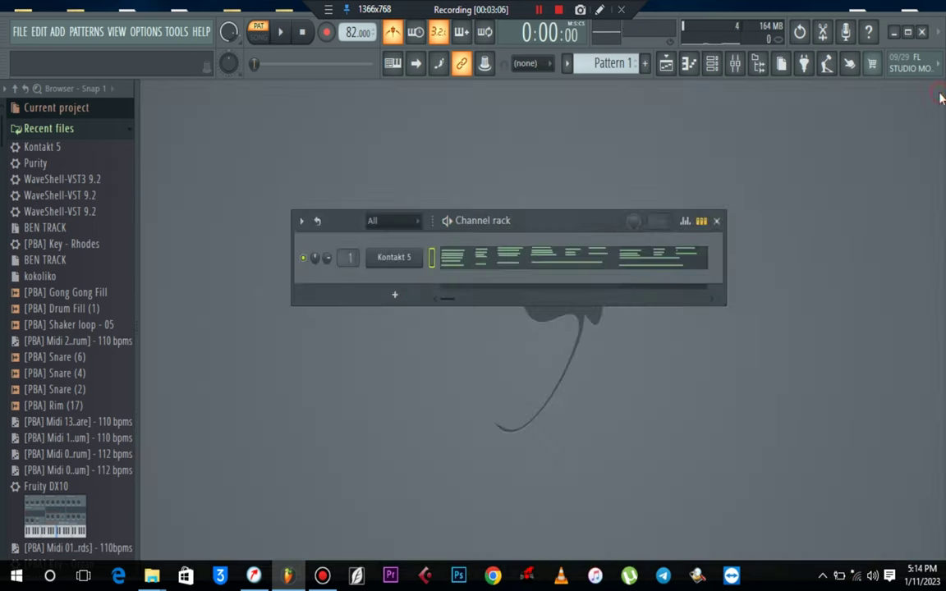
click(937, 88)
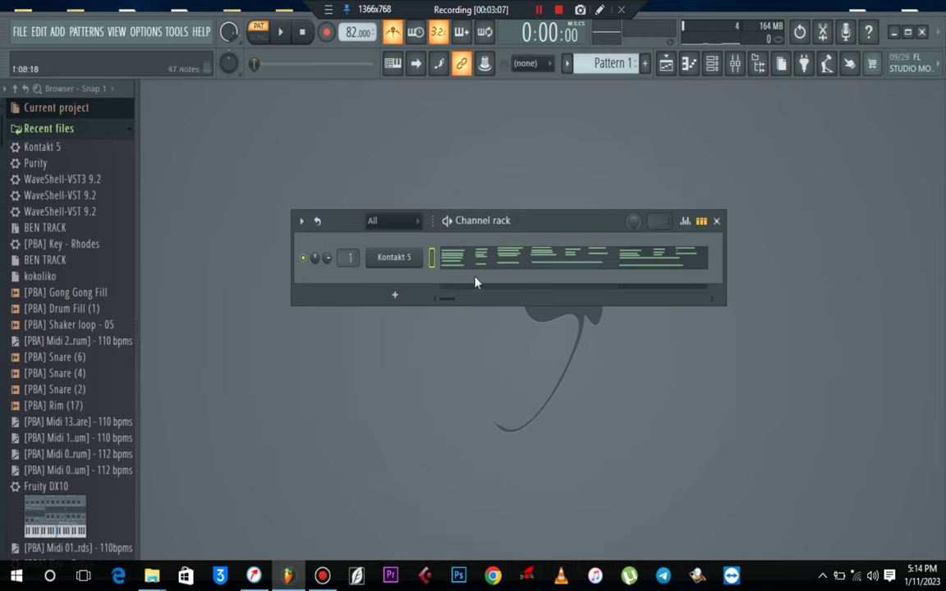
Clone the Kontakt 5 channel and close the clone's plugin window
right_click(393, 261)
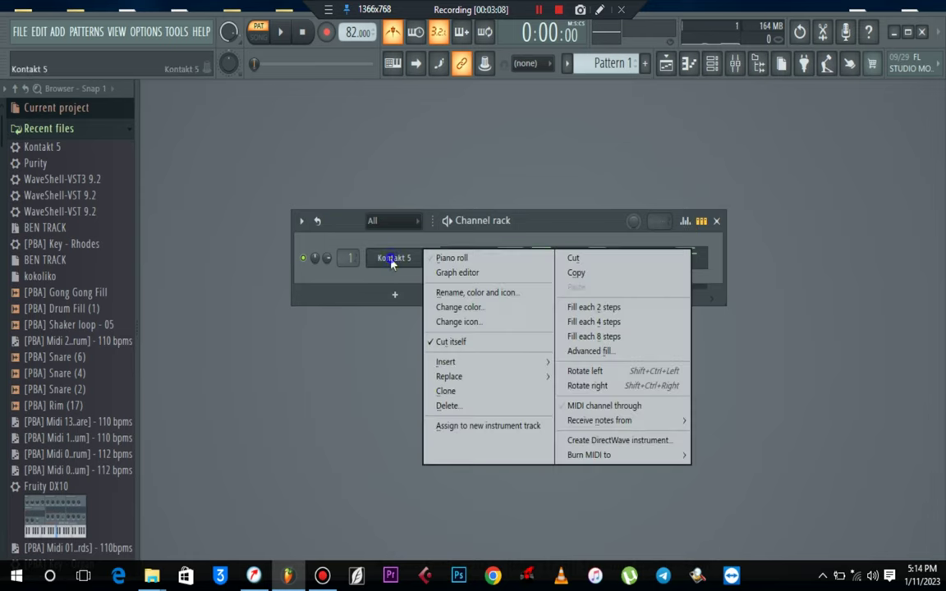
click(481, 391)
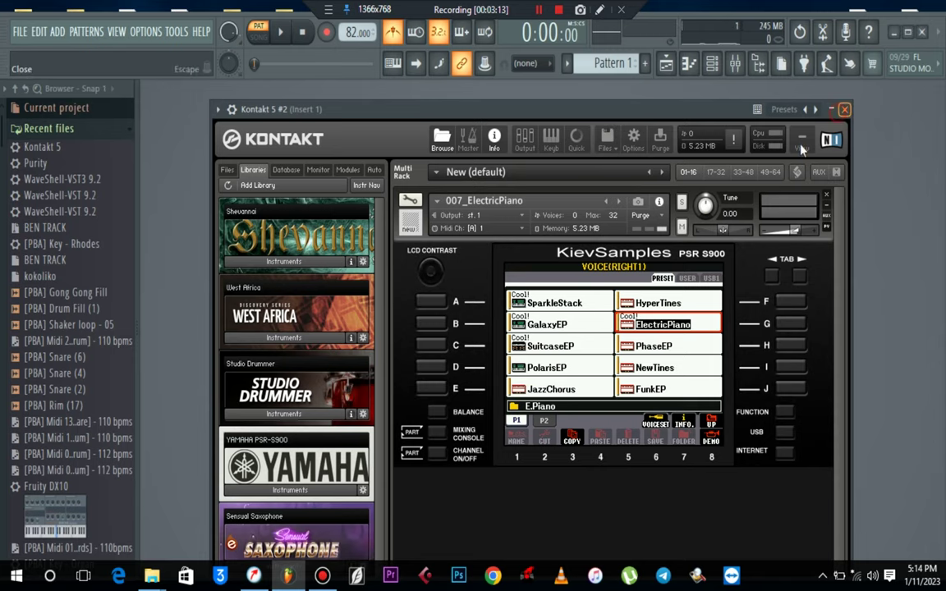
click(844, 110)
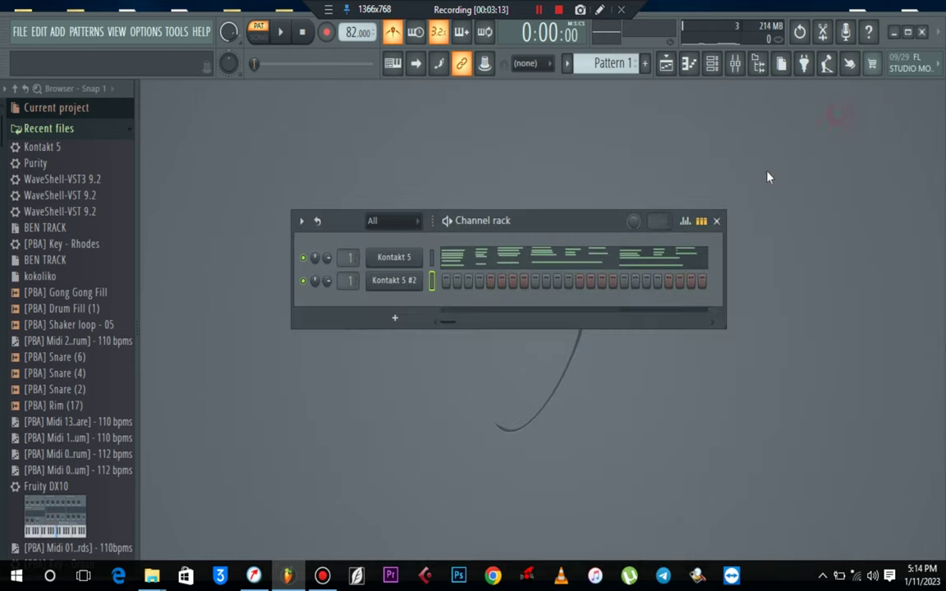
Copy the Kontakt 5 notes into the Kontakt 5 #2 channel and mute that channel
right_click(394, 258)
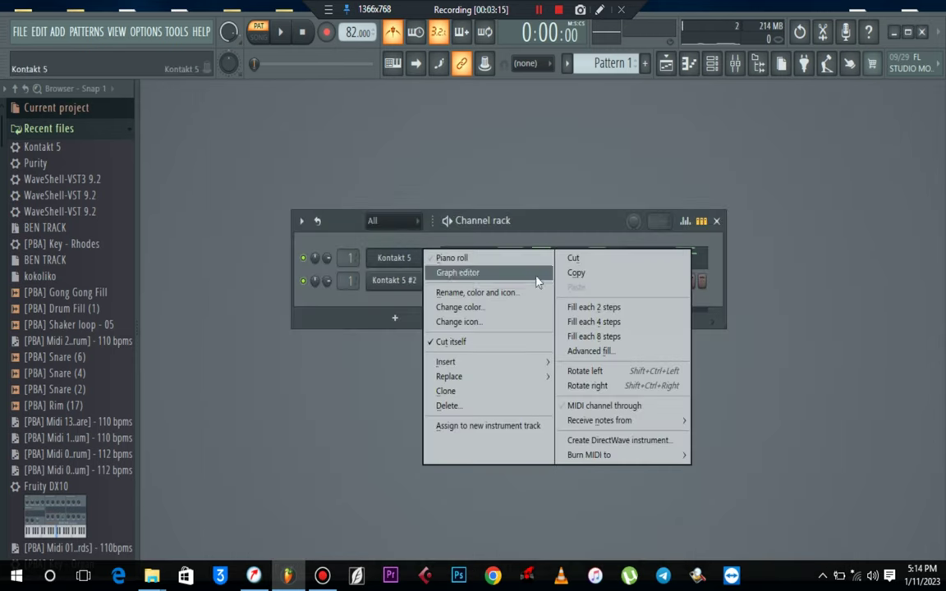
click(577, 274)
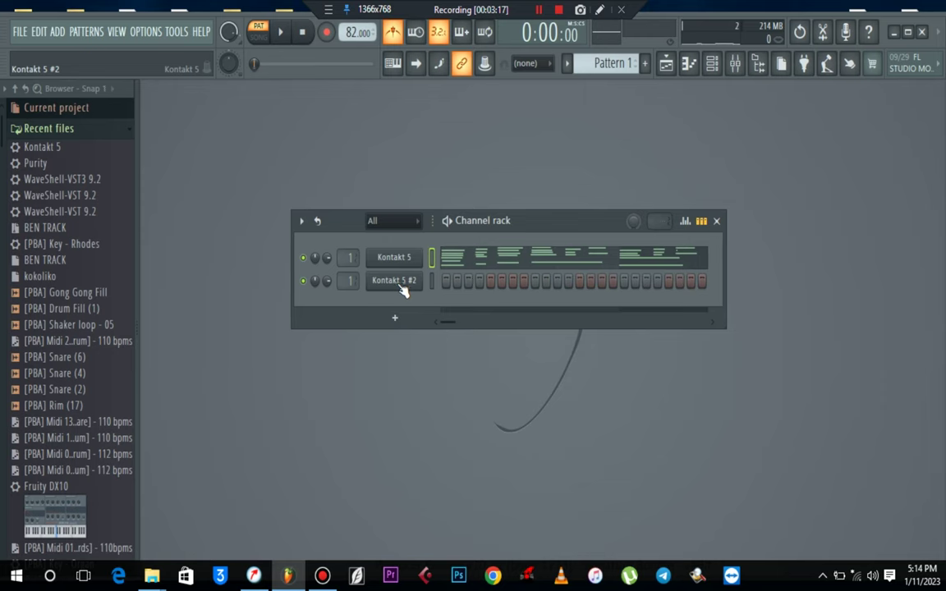
right_click(398, 281)
click(575, 312)
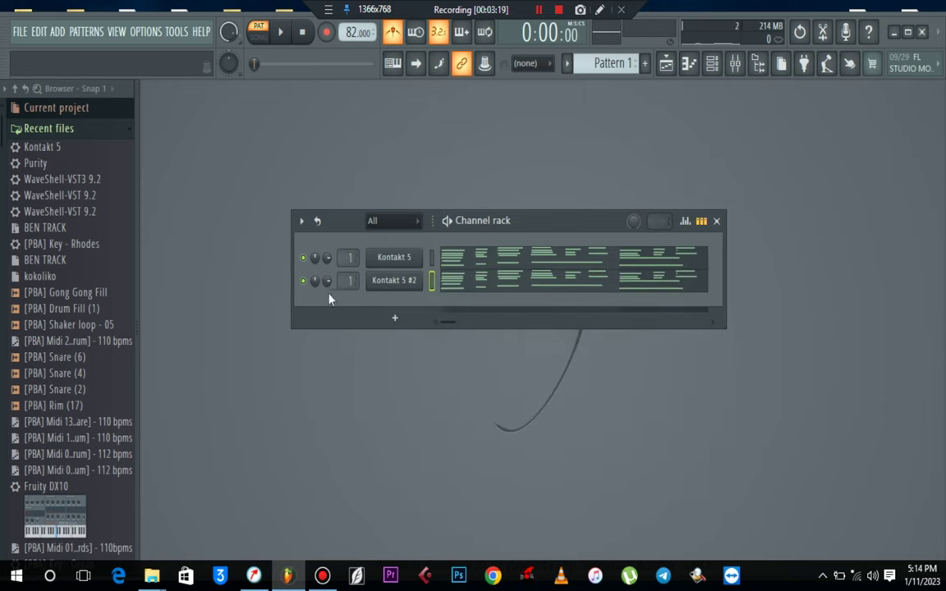
click(302, 281)
Raise the original Kontakt 5 note velocities with Scale levels, setting Multiply to 200% and increasing Offset
click(475, 260)
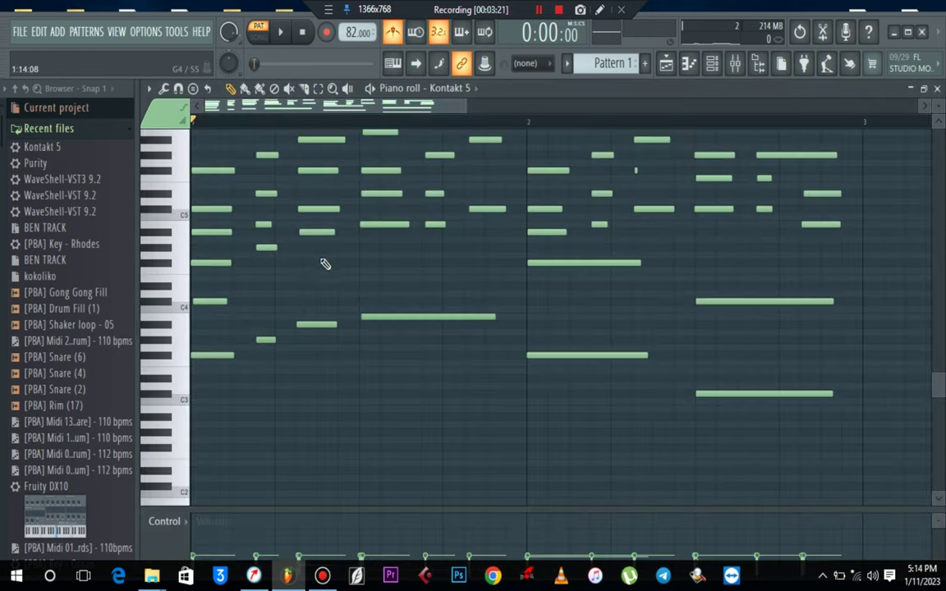
drag(378, 507, 175, 144)
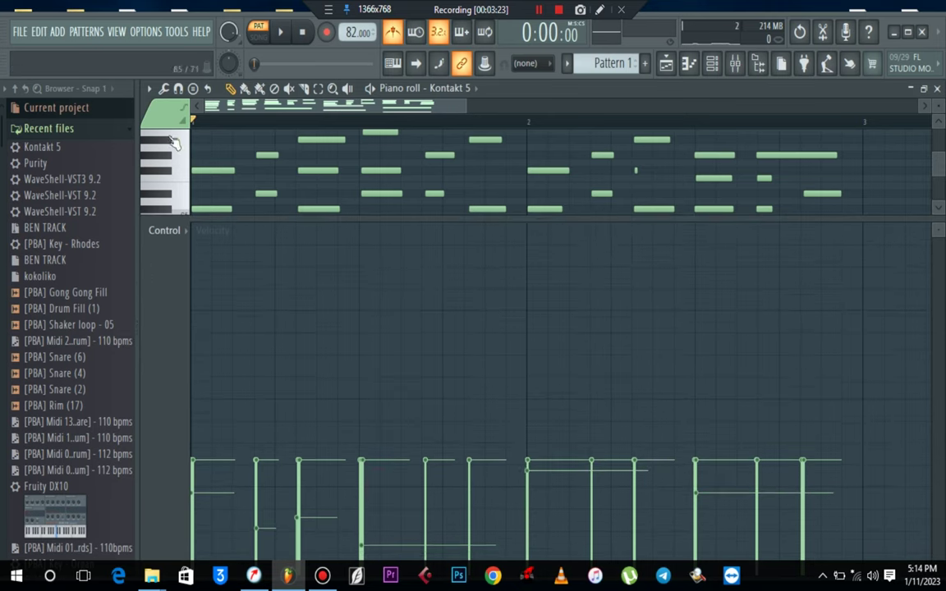
click(164, 89)
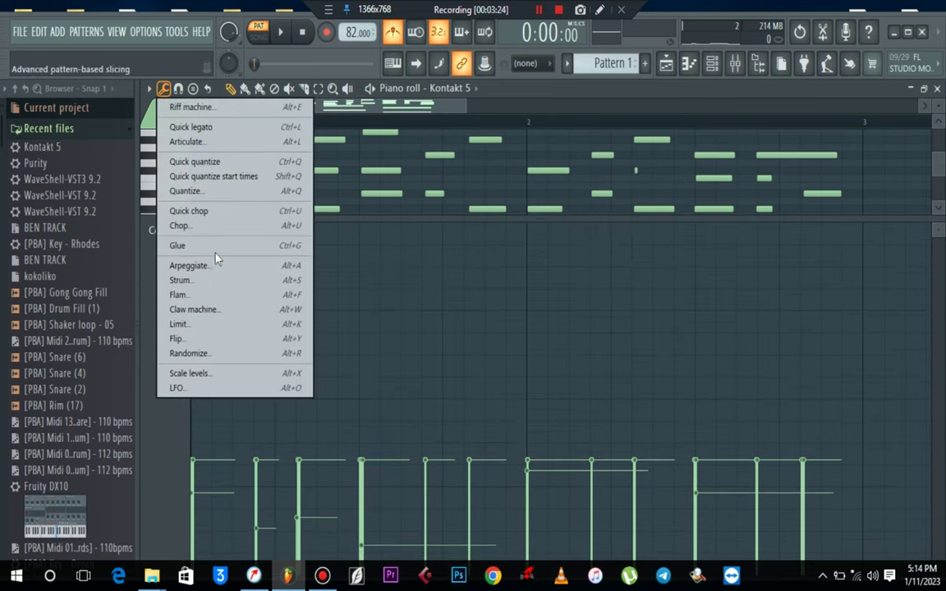
click(218, 374)
drag(475, 264, 474, 221)
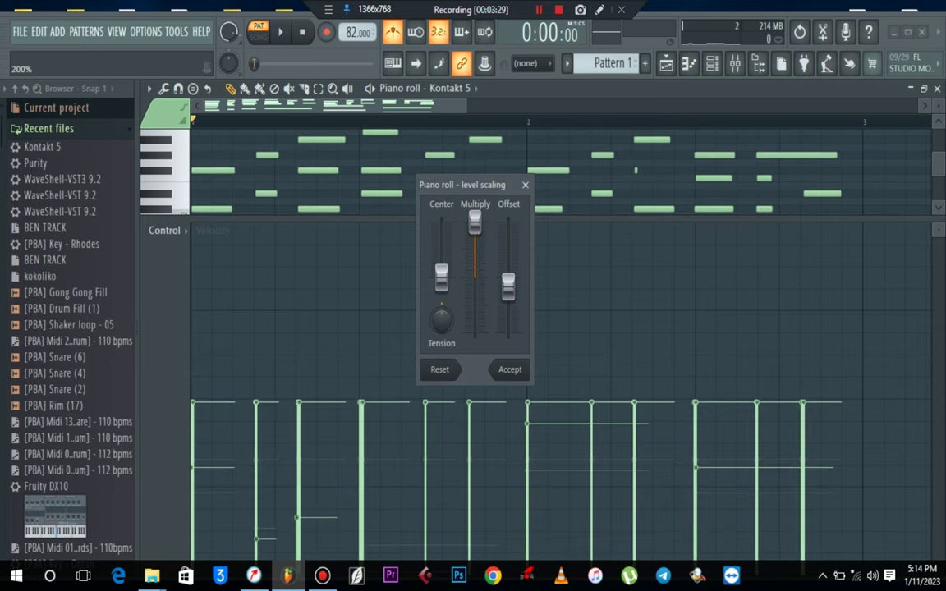
drag(508, 283, 508, 258)
click(520, 369)
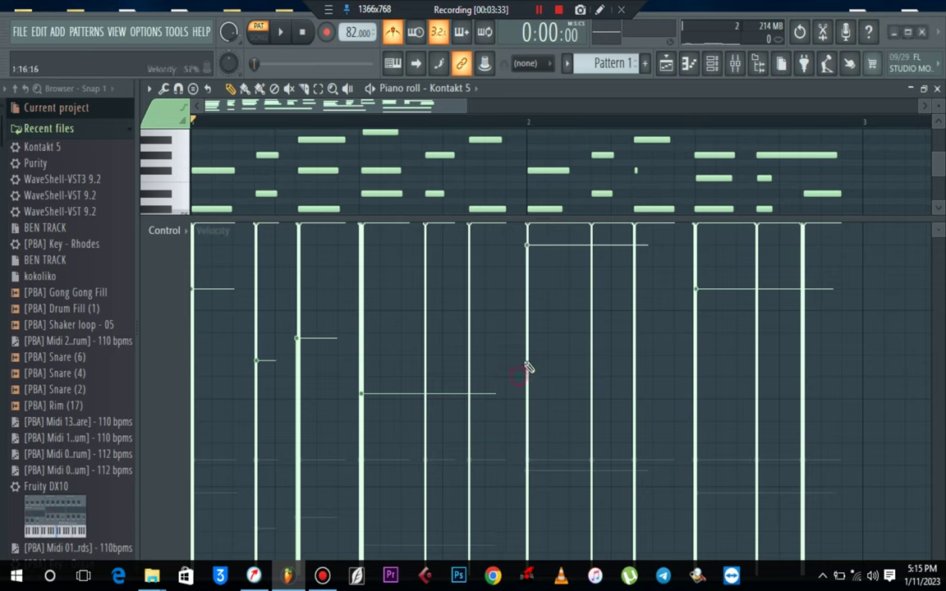
Audition the louder Kontakt 5 notes, shrink the velocity lane and return to the channel rack
key(space)
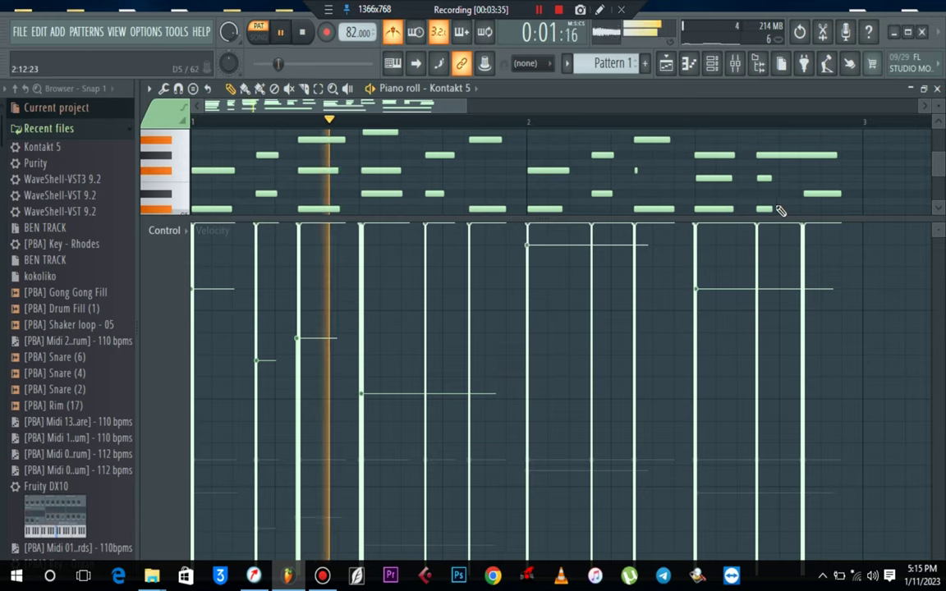
drag(771, 219, 813, 468)
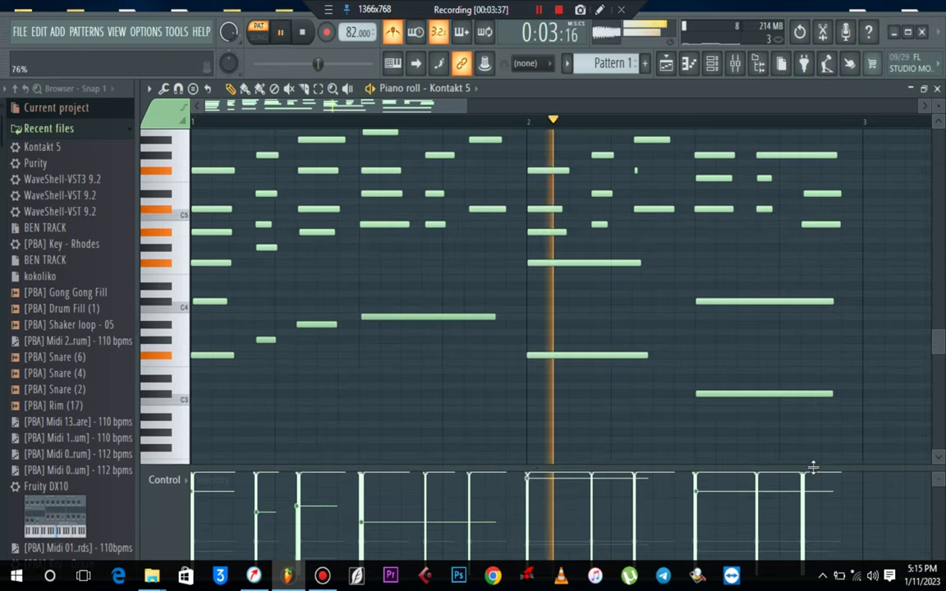
click(937, 88)
key(space)
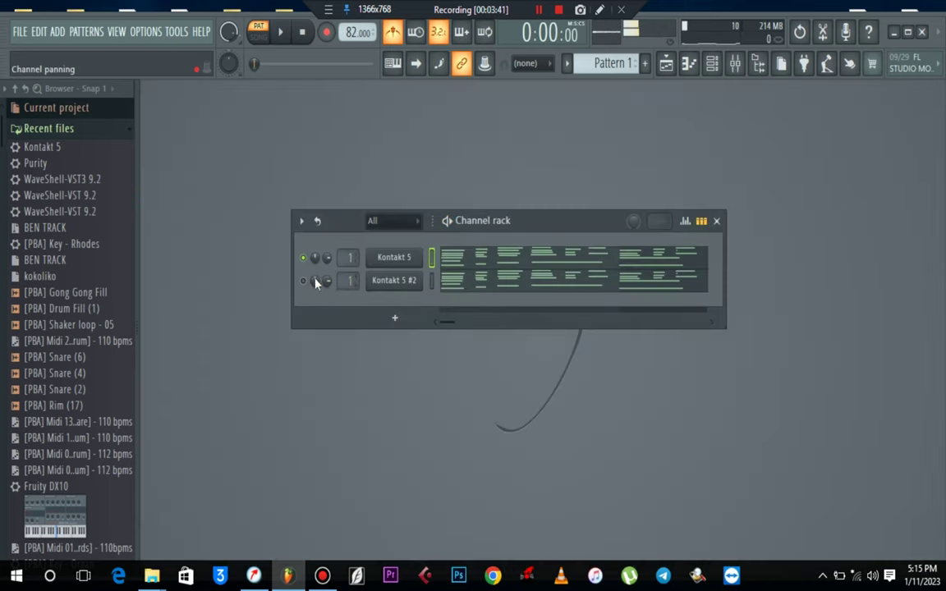
Raise the Kontakt 5 #2 channel's volume during playback, stop, and make Kontakt 5 the only audible channel
key(space)
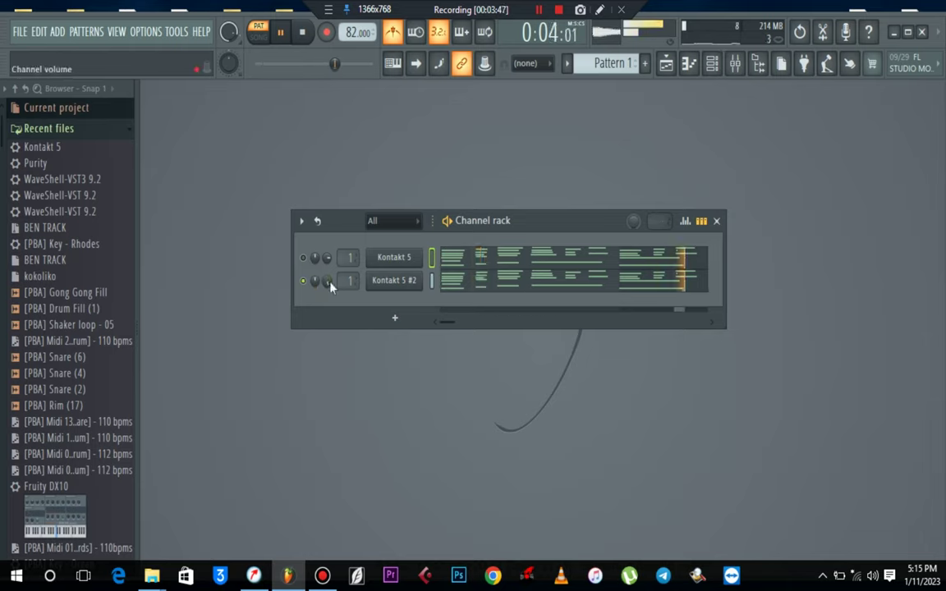
key(space)
click(303, 258)
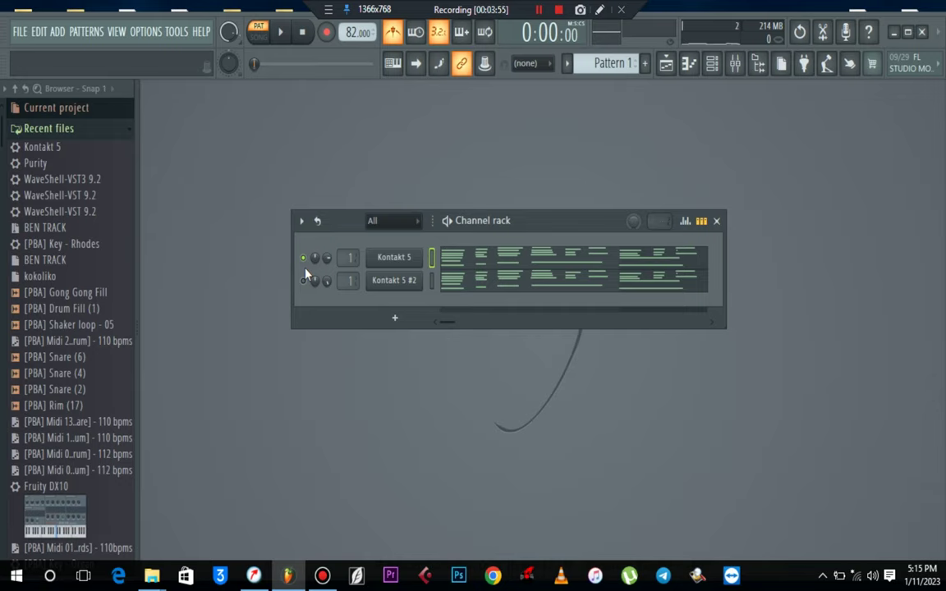
Play the pattern while switching from Kontakt 5 to Kontakt 5 #2 to compare the loud and soft versions
click(735, 63)
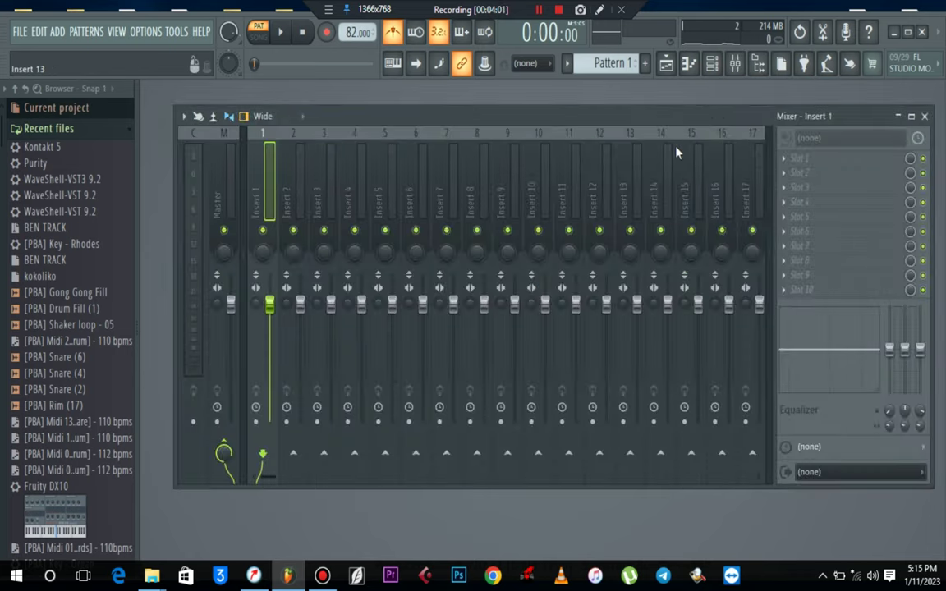
click(924, 116)
key(space)
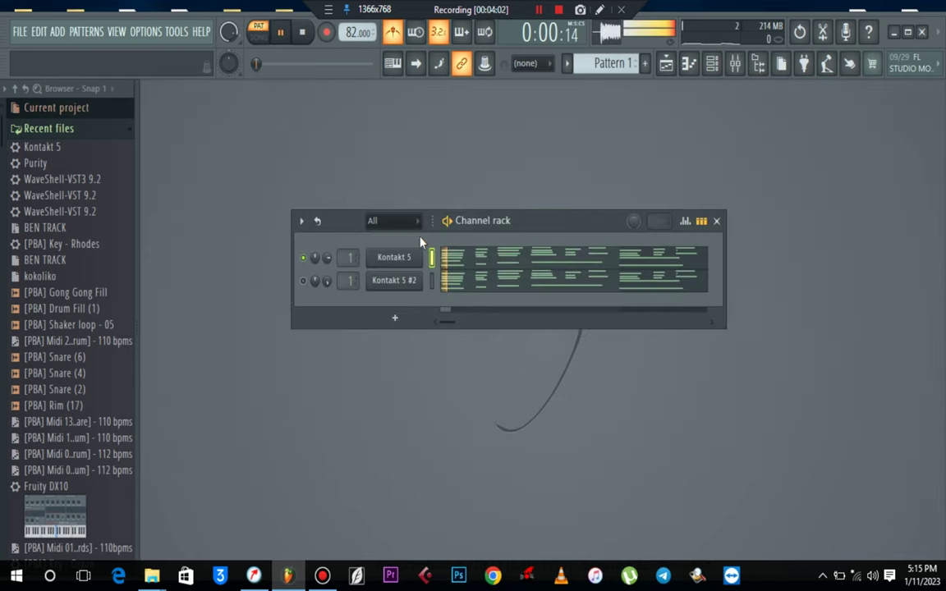
click(304, 280)
key(space)
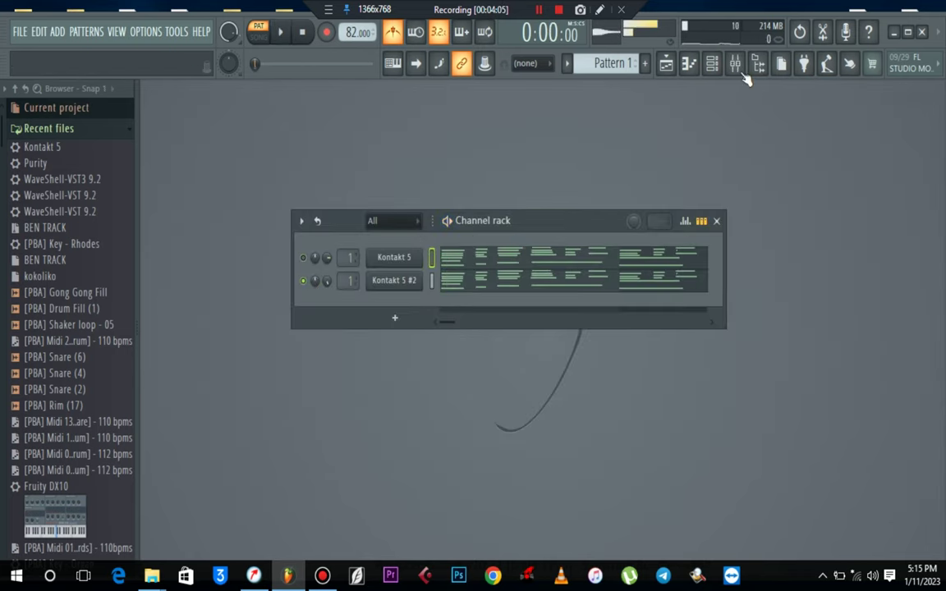
Add Fruity Stereo Enhancer to slot 5 of mixer Insert 1 and load its For strings preset
click(735, 63)
click(787, 206)
mouse_move(801, 214)
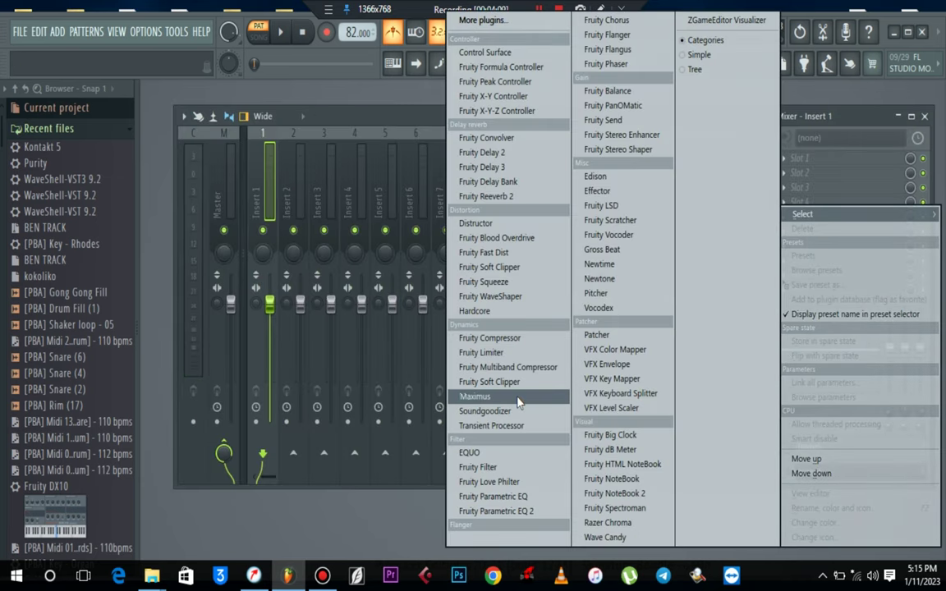
click(604, 135)
click(393, 160)
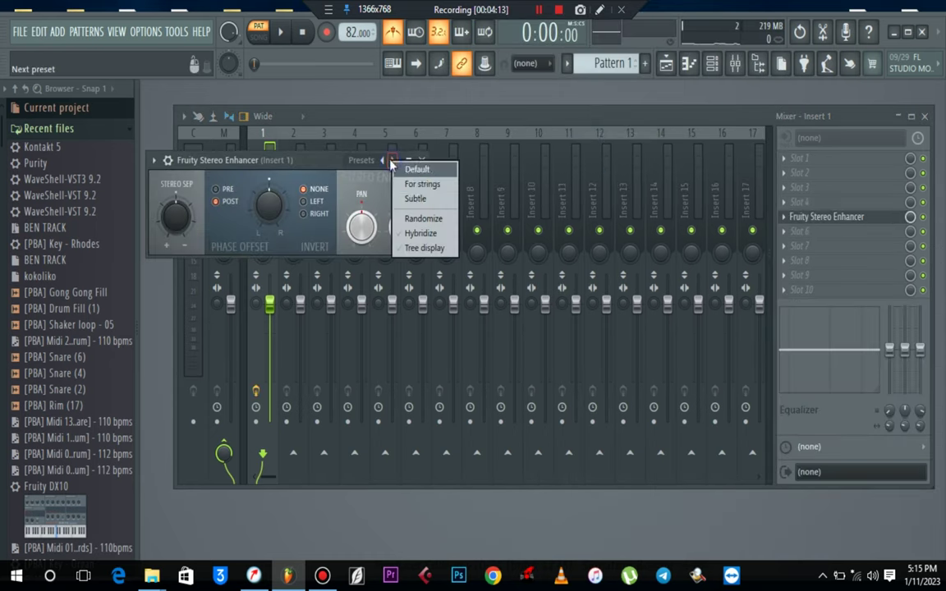
click(414, 183)
Audition the pattern with the stereo enhancer, close the plugin and mixer windows, and stop playback
key(space)
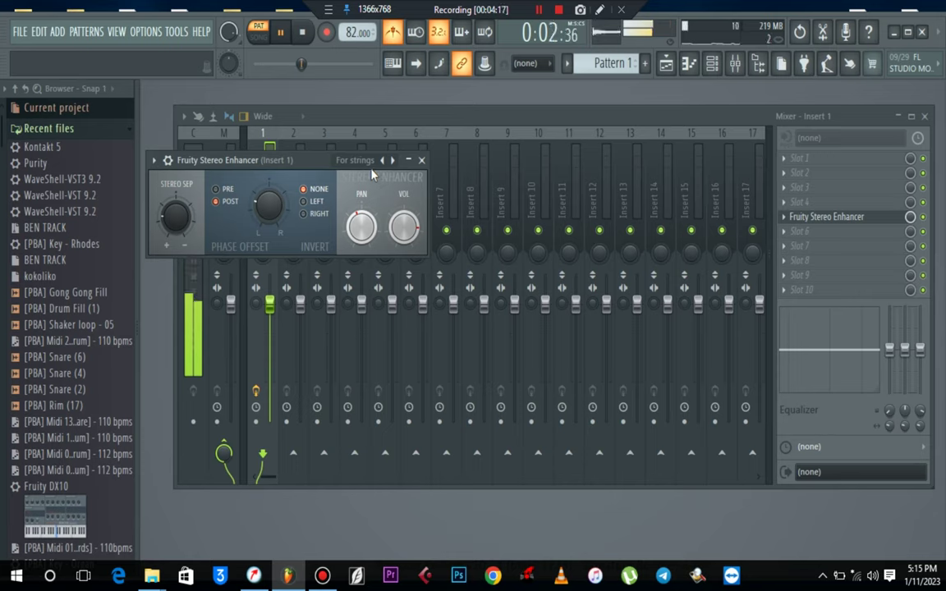
click(421, 161)
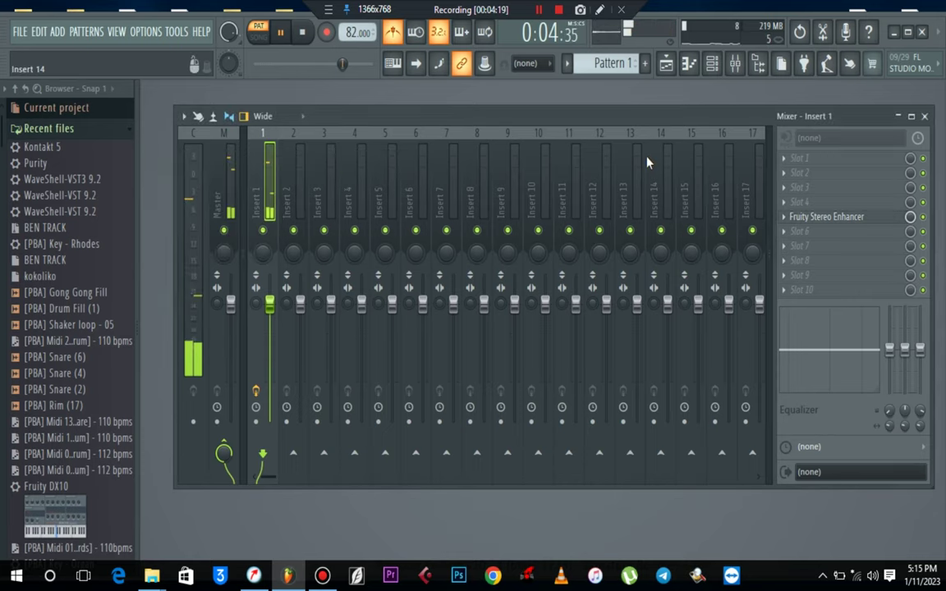
click(924, 117)
key(space)
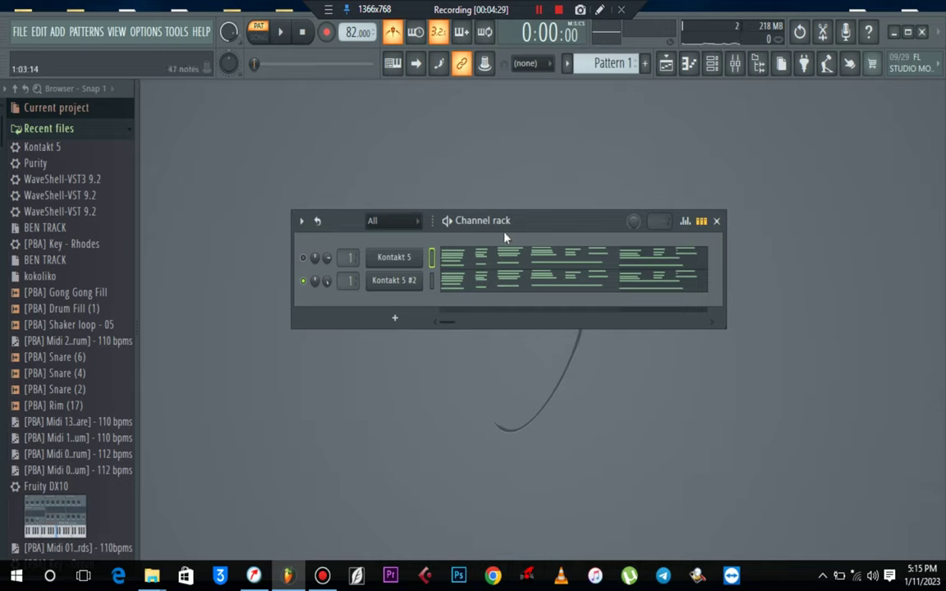
Compare the two versions again by playing Kontakt 5 first and switching to Kontakt 5 #2
click(304, 257)
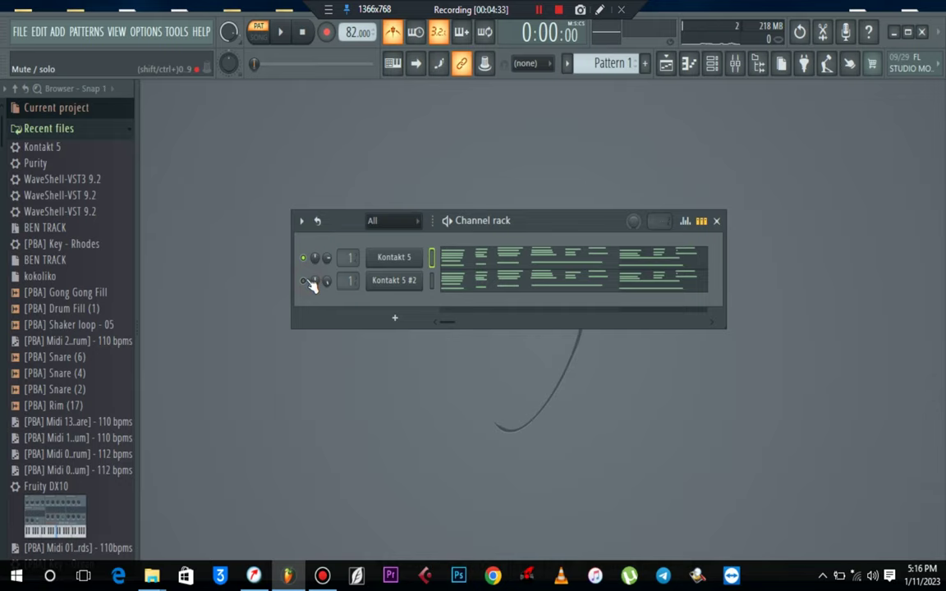
key(space)
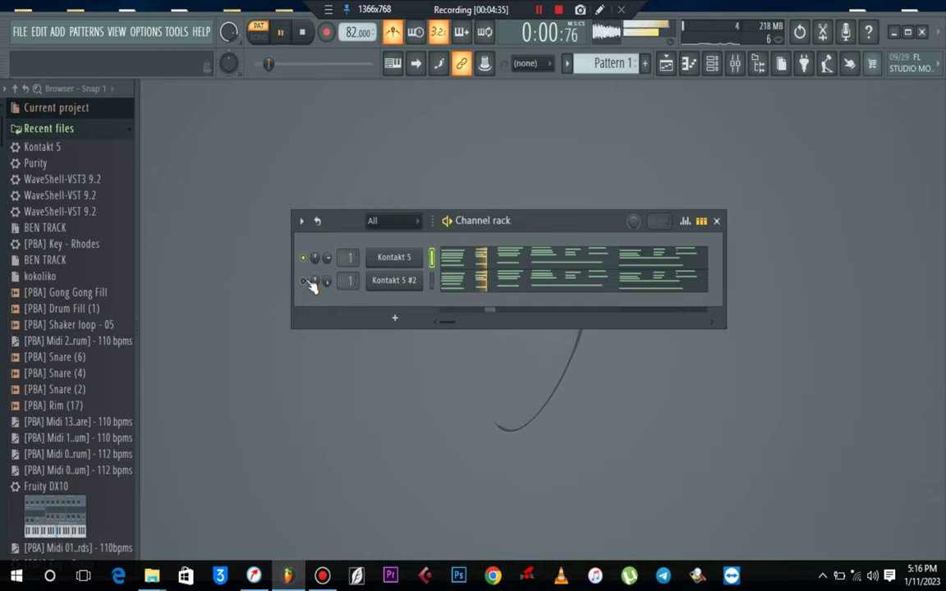
key(space)
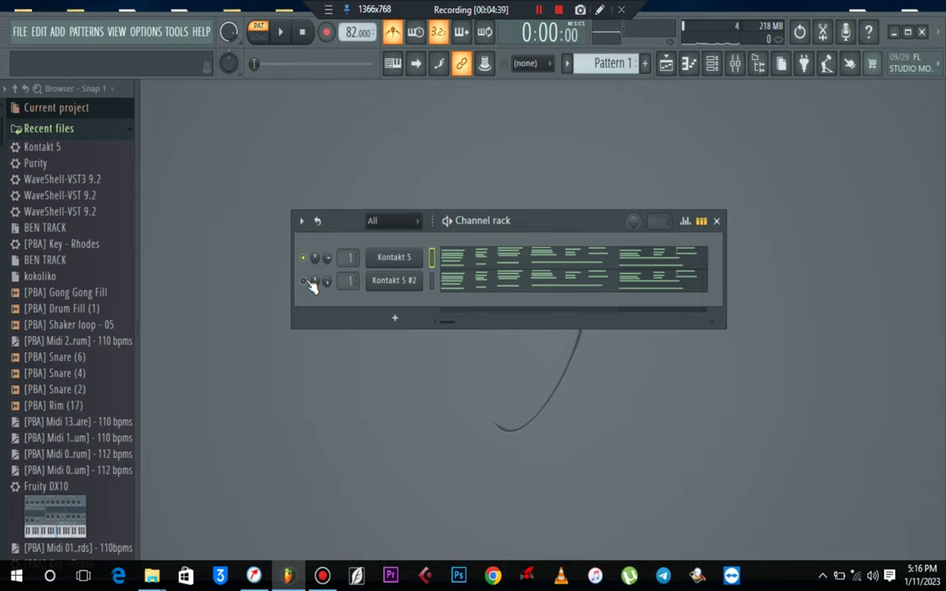
key(space)
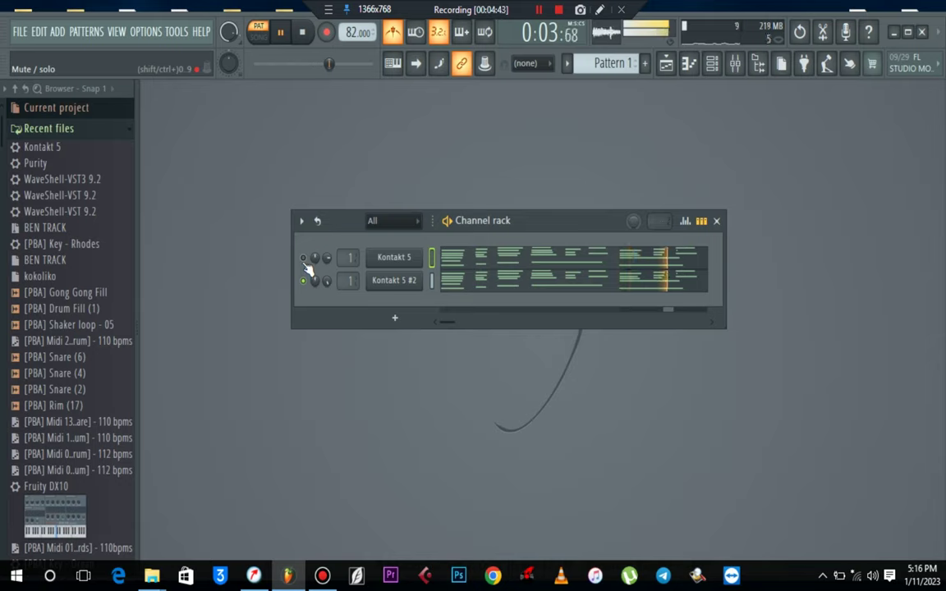
key(space)
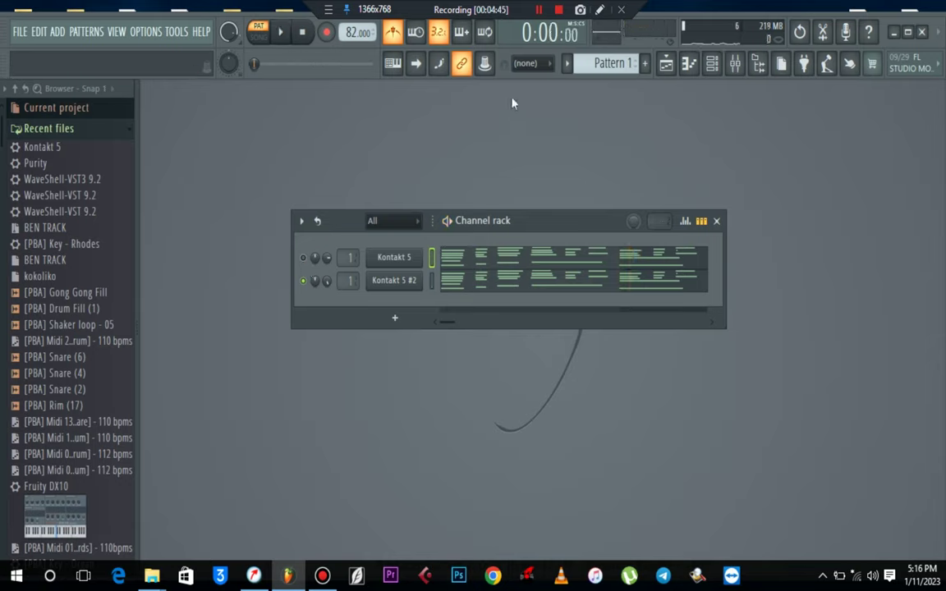